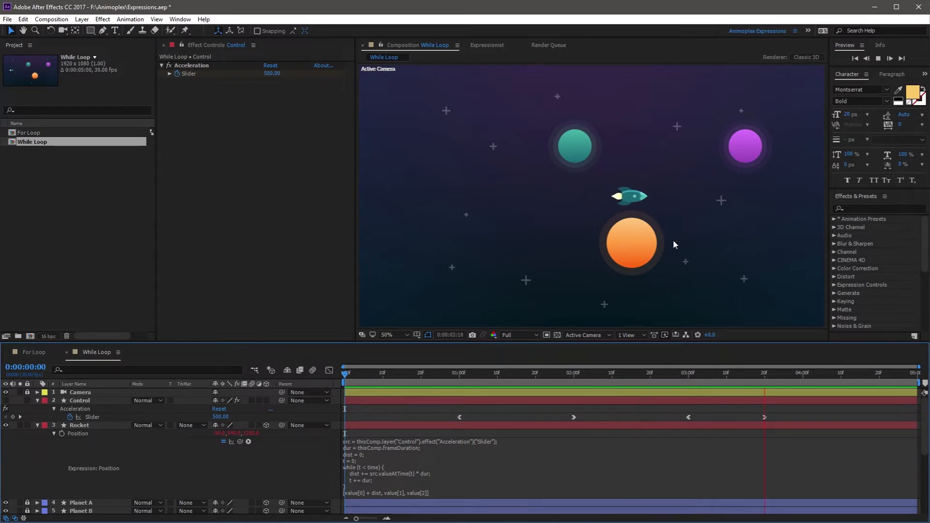
- Stop the preview and compare the rocket's position at 0:00:02:00 and 0:00:00:24 in the While Loop composition
key(space)
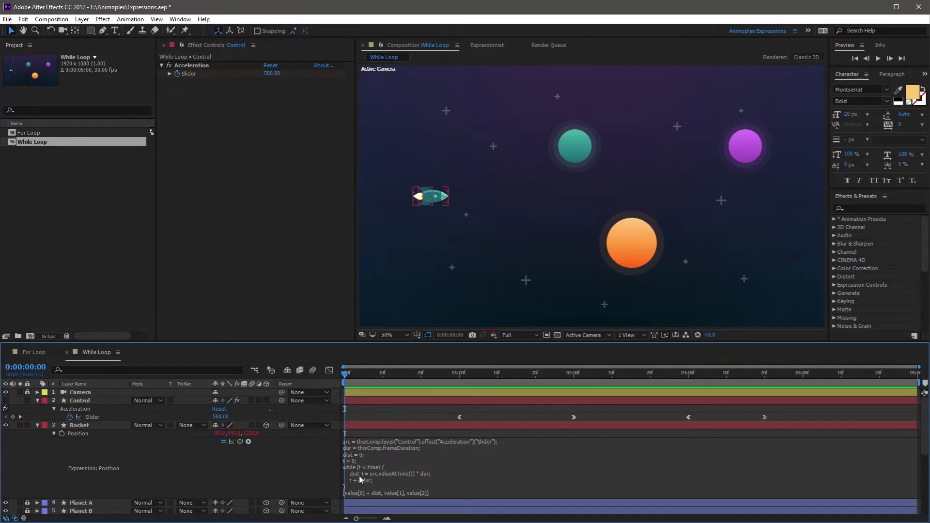
click(573, 376)
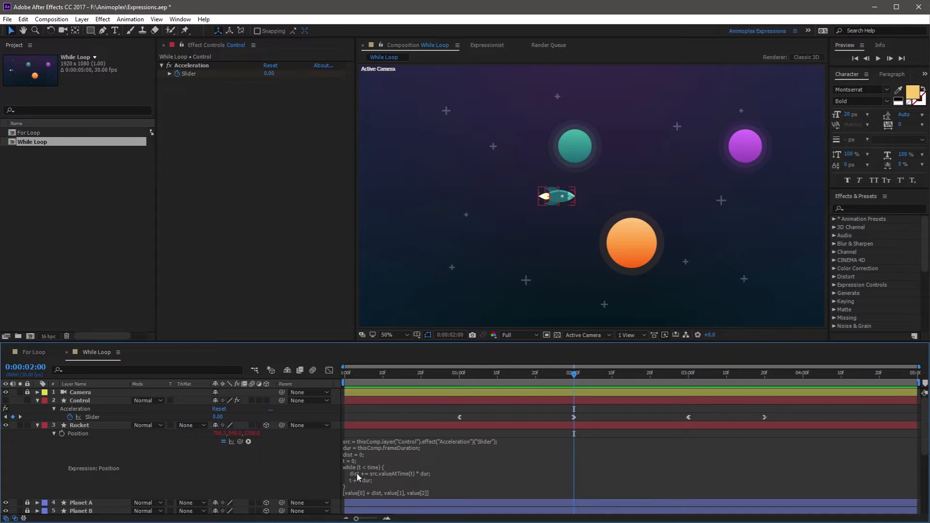
click(436, 374)
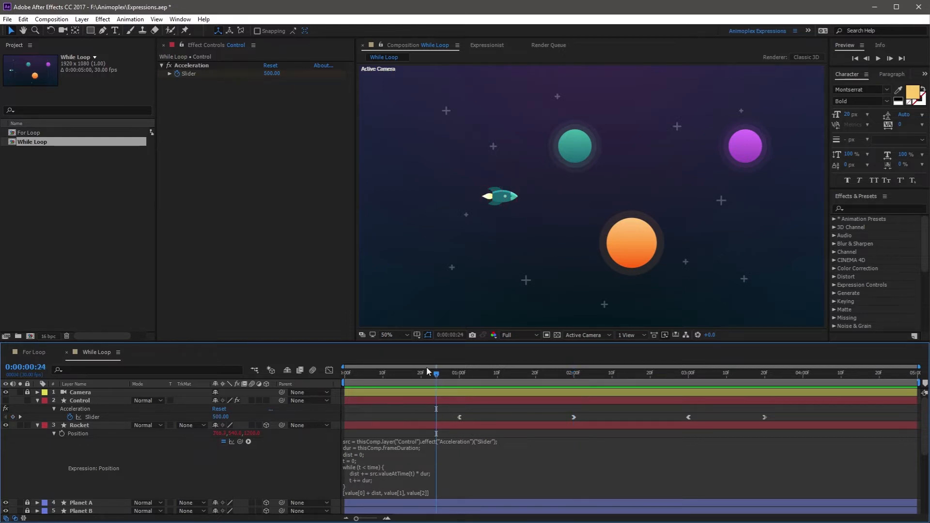
click(572, 377)
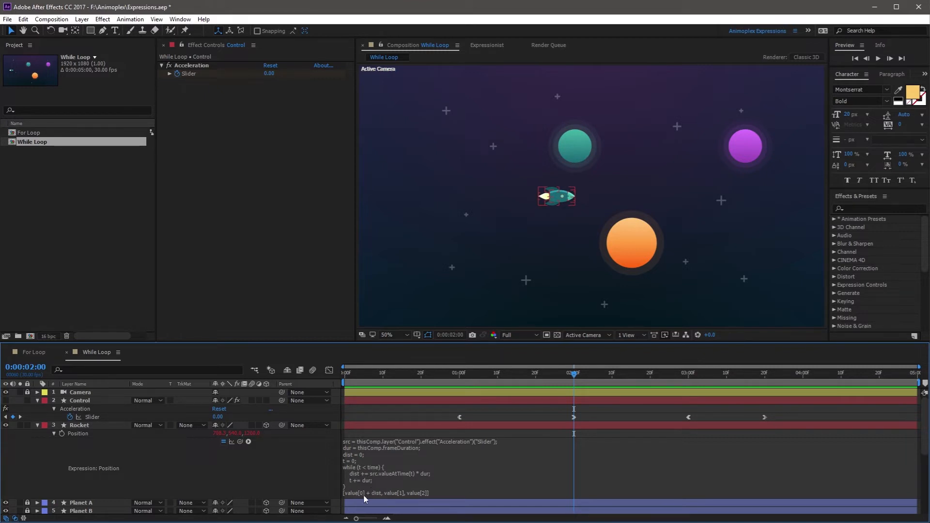
- Check the rocket's motion between 0:00:02:12 and 0:00:04:02 around the Slider keyframes, and preview the animation from the start
drag(573, 373, 619, 390)
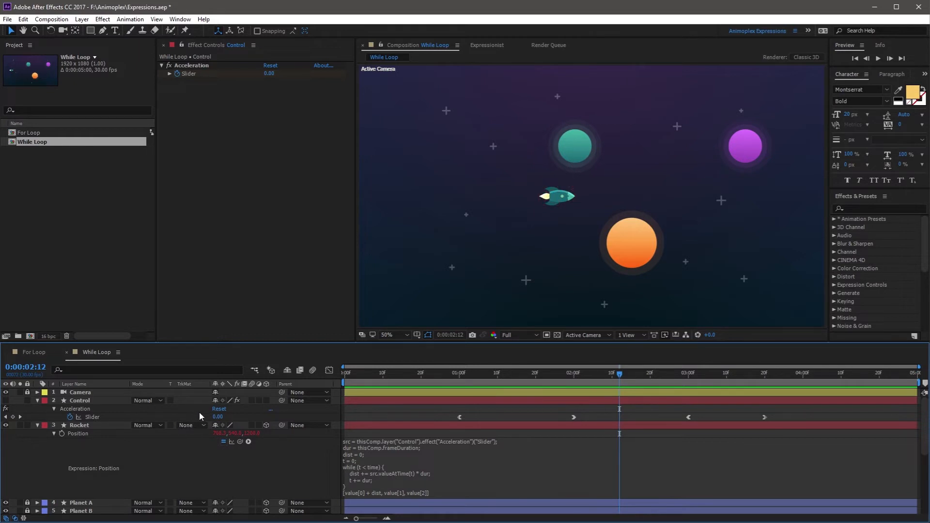
drag(636, 384, 764, 384)
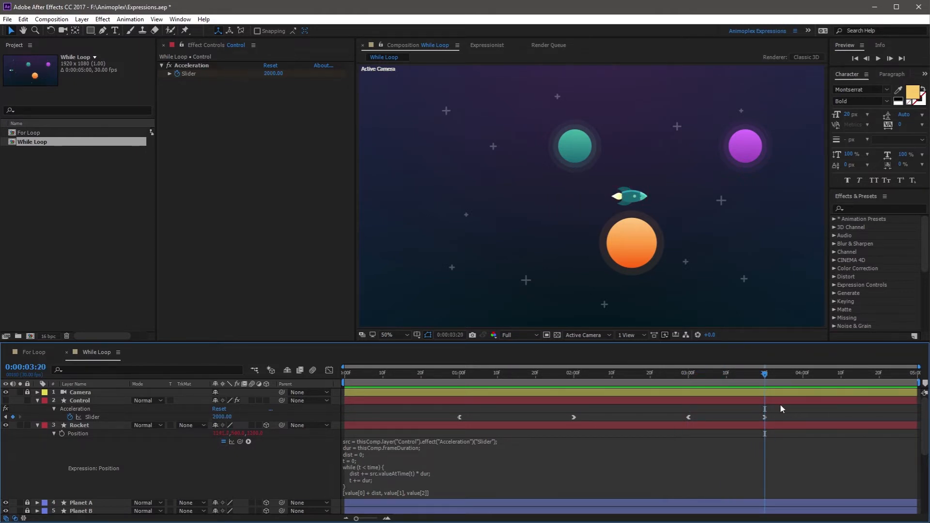
drag(765, 382, 810, 405)
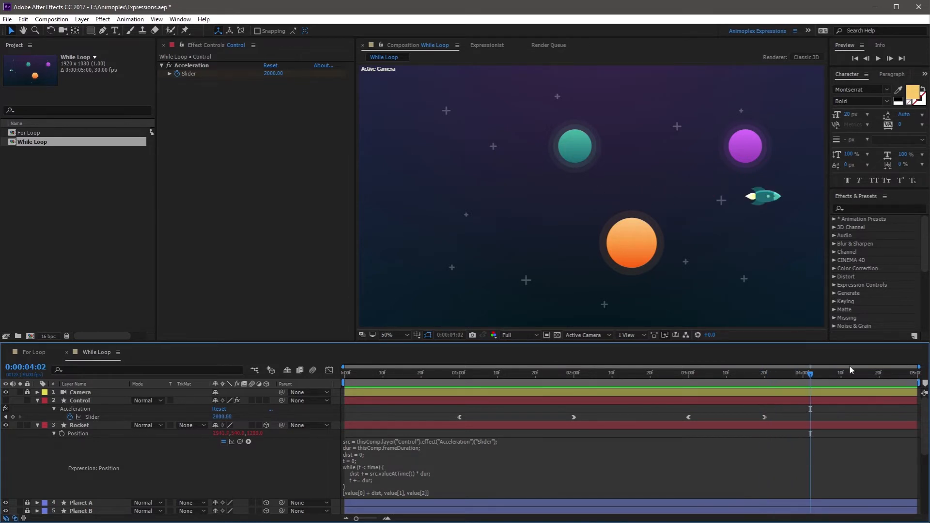
drag(811, 374, 787, 378)
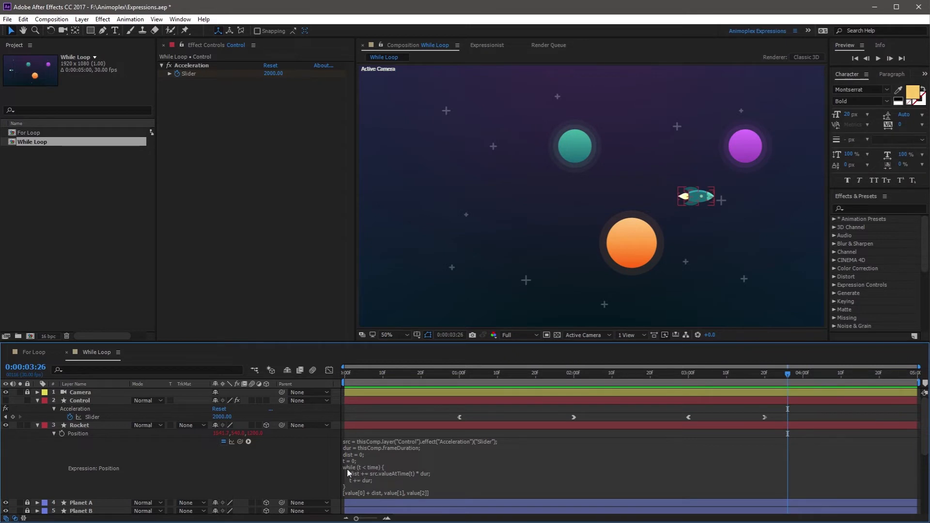
drag(787, 382, 304, 397)
key(space)
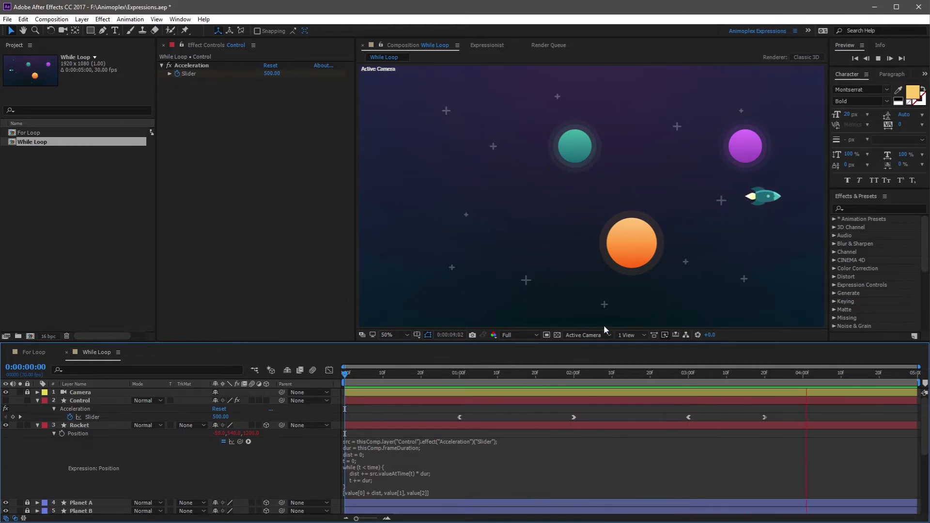
- Scrub the rocket's motion from 0:00:00:10 to 0:00:03:00, and play the animation again from the first frame
drag(347, 374, 384, 379)
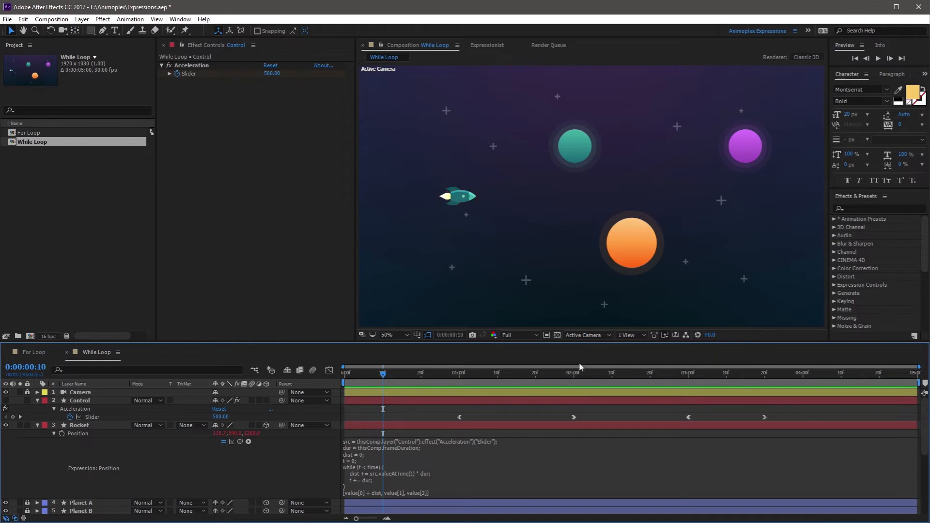
click(589, 375)
drag(591, 379, 688, 379)
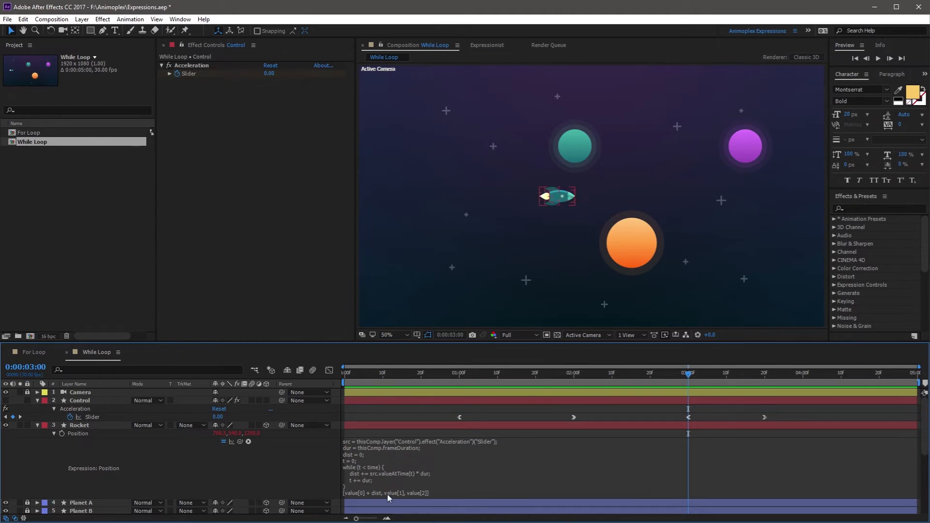
drag(561, 379, 277, 405)
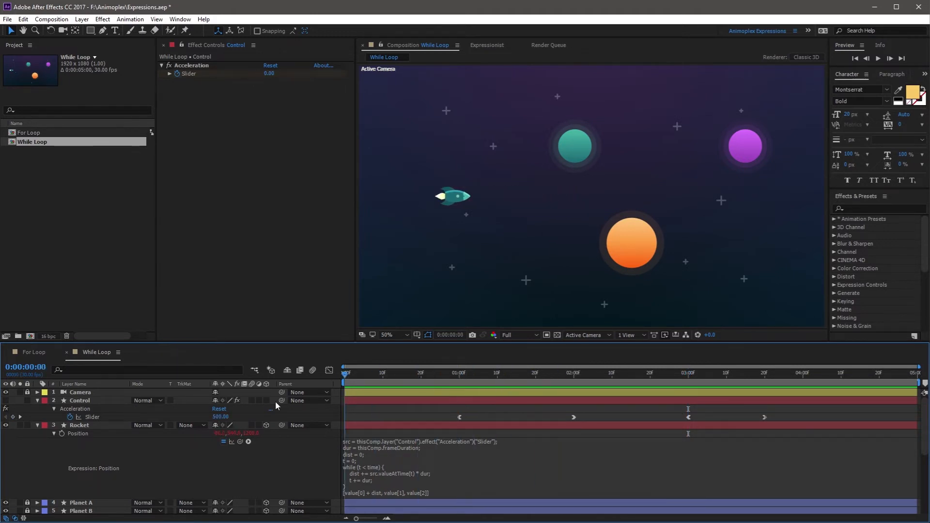
key(space)
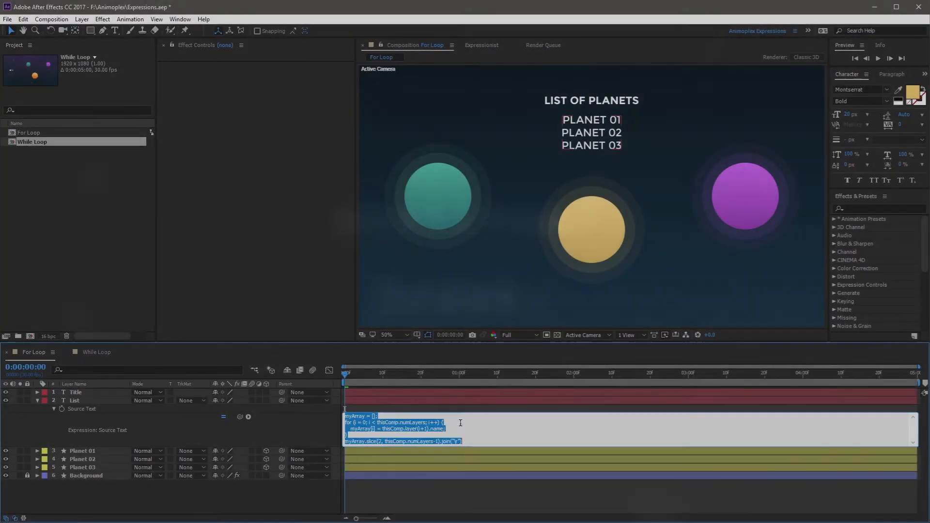
- In the For Loop composition, insert an if (i % 2) { continue; } block inside the loop of List's Source Text expression
click(344, 409)
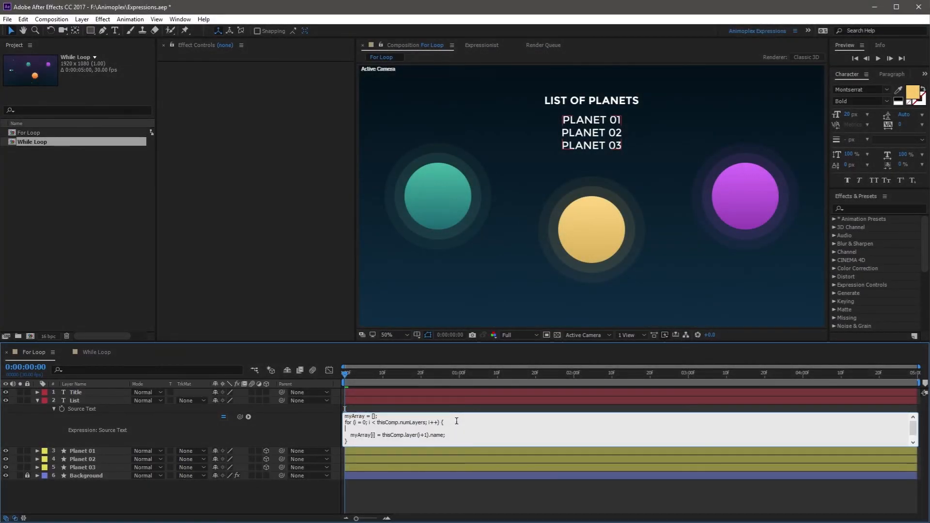
text(% 2) {)
key(Return)
text(continue;)
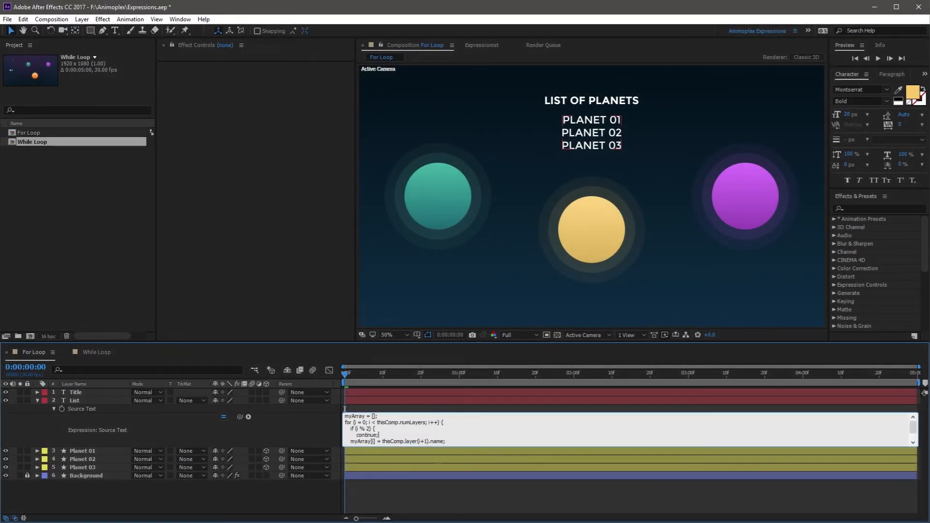
key(Return)
text(})
click(353, 448)
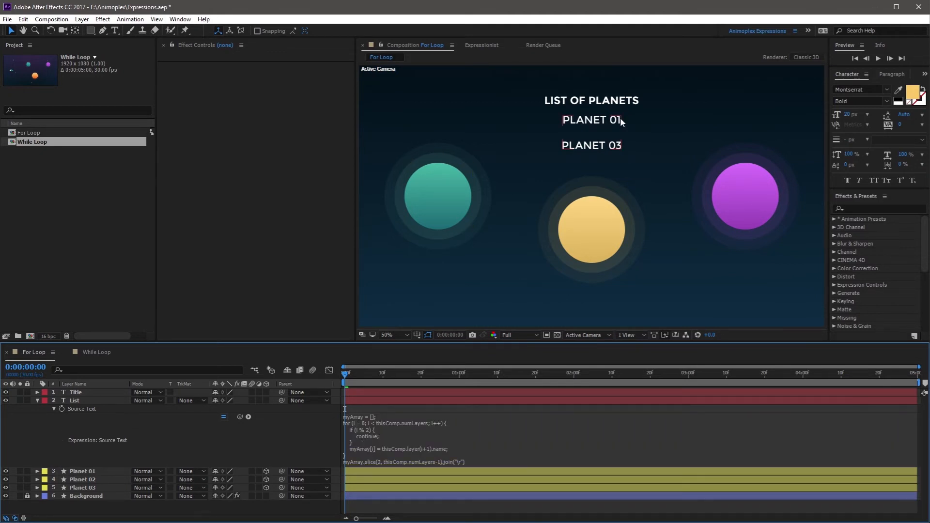
- Duplicate the Planet 03 layer and place further planet copies below it to test the list with skipped entries
click(100, 482)
click(96, 487)
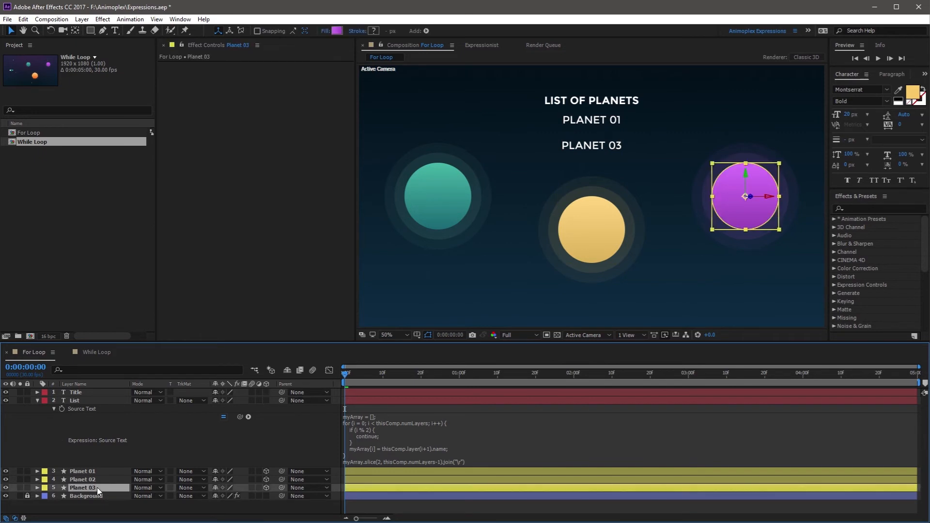
key(ctrl+d)
drag(88, 489, 99, 507)
key(ctrl+d)
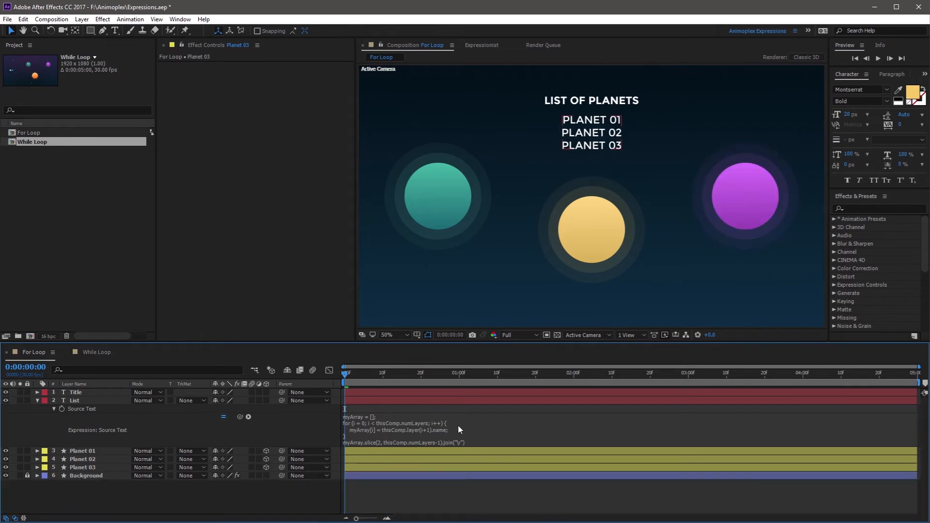
- Insert if (thisComp.layer(i+1).name == "END") { break; } before the array assignment in List's Source Text loop
click(458, 426)
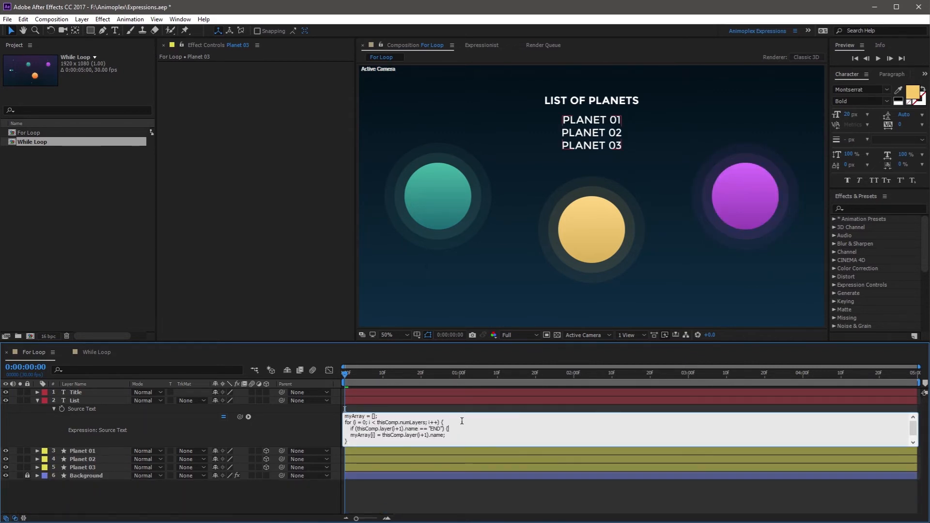
click(309, 446)
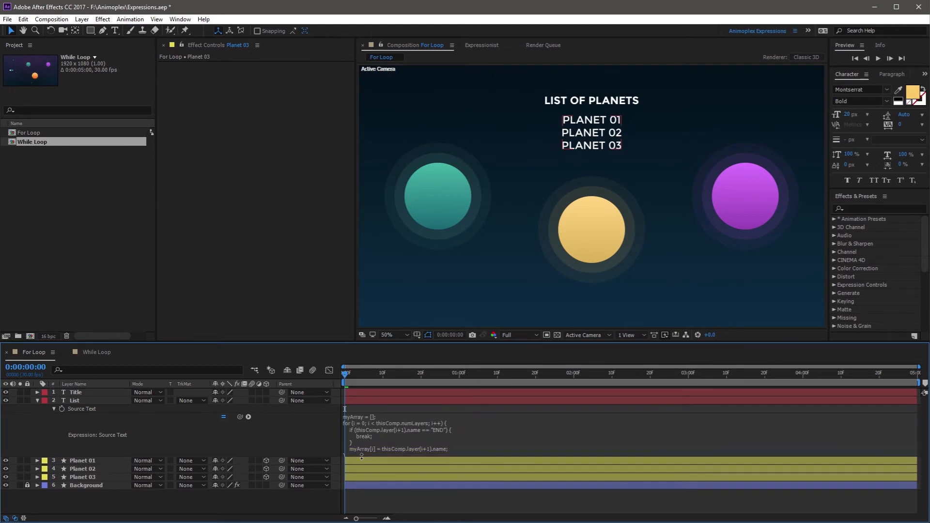
- Add two more planet layers below Planet 03 by duplicating it and its copy
click(79, 489)
key(ctrl+d)
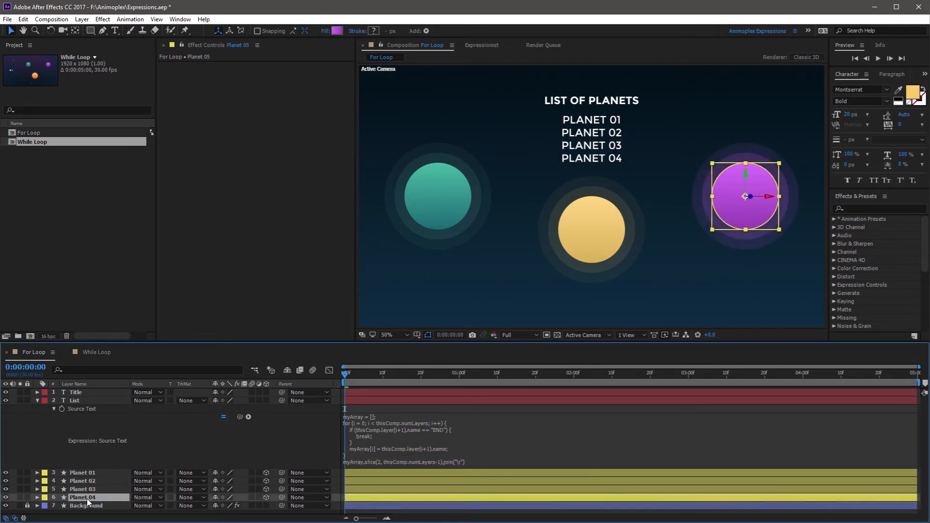
key(ctrl+d)
- Test the break condition by temporarily renaming the Planet 02 layer as END, and open the Planet 04 layer's name for editing
click(93, 482)
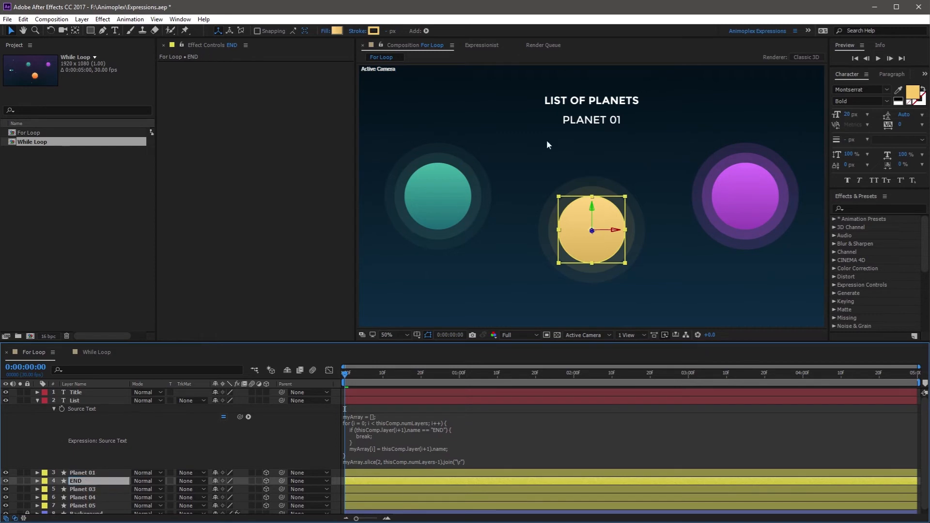
click(91, 498)
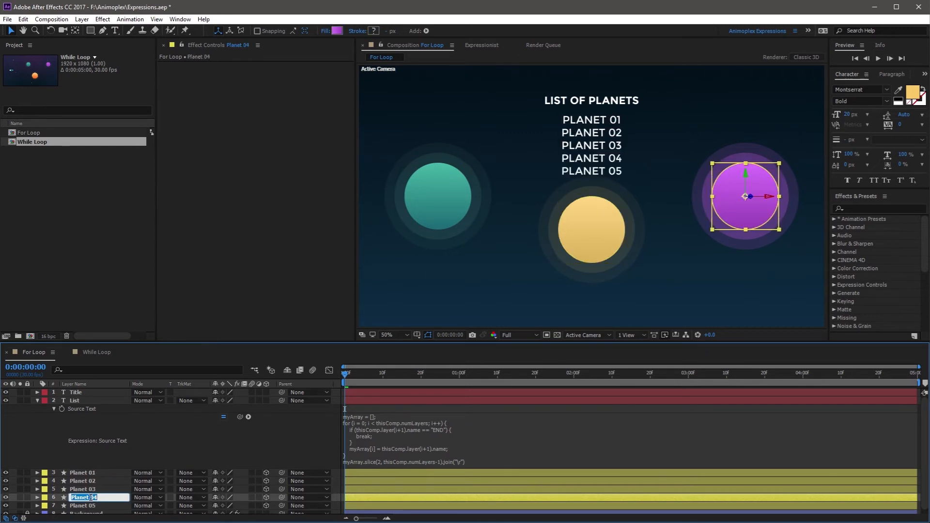